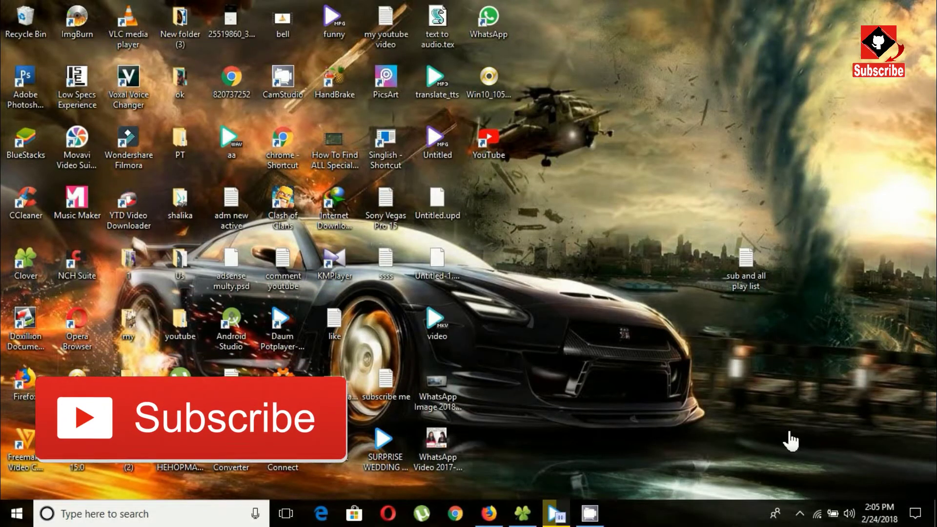
Step: Launch Services from the taskbar search and select the Windows Update service row
click(171, 520)
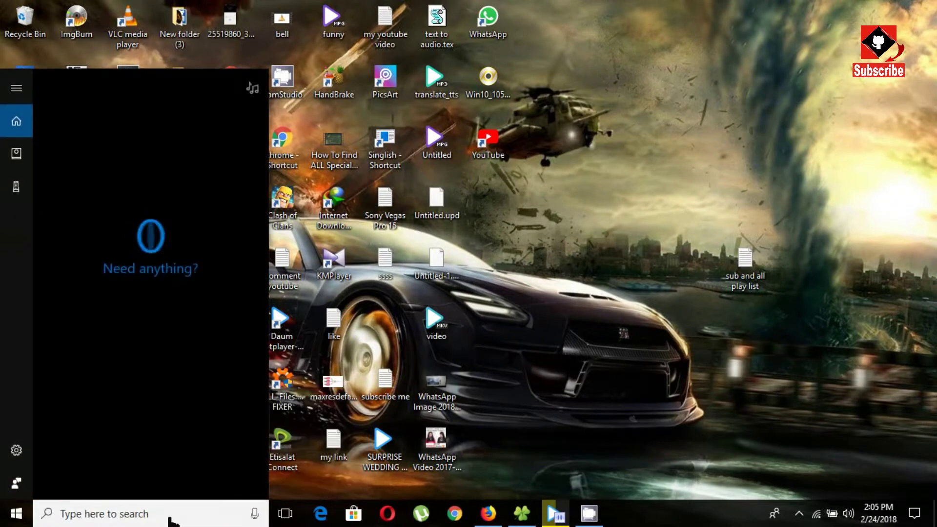
text(serv)
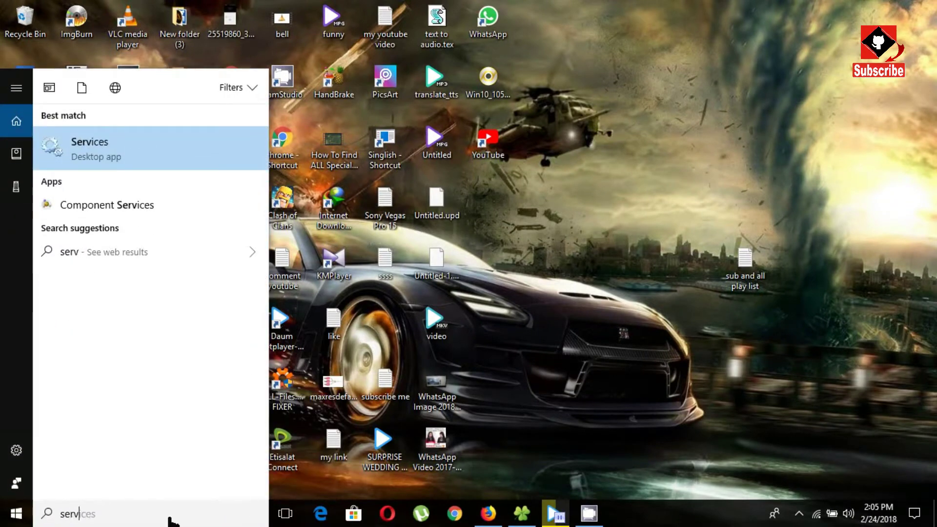
text(i)
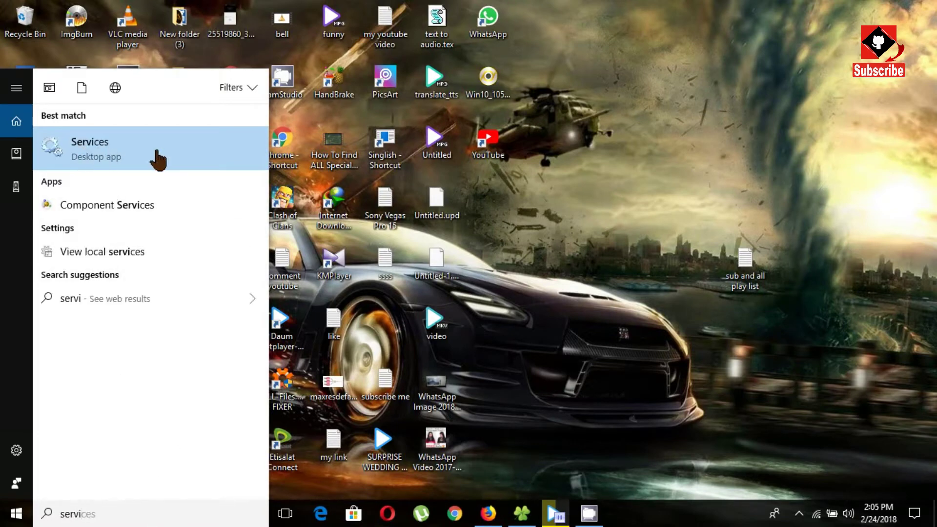
click(108, 161)
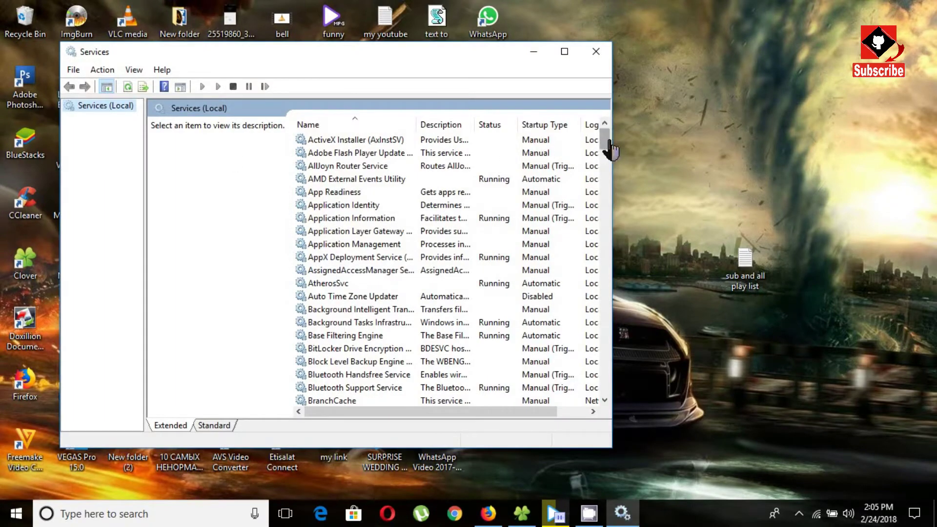
drag(603, 148, 601, 402)
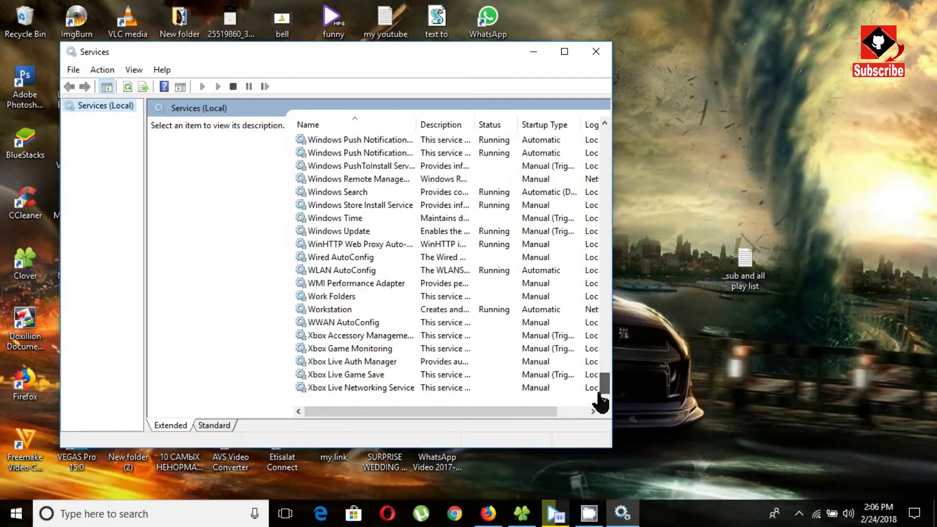
click(323, 231)
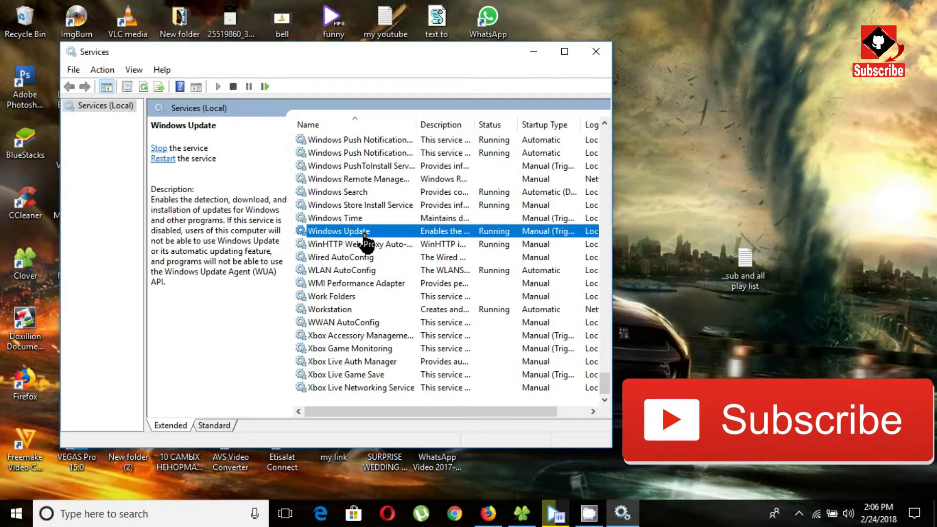
Step: Set the Windows Update service's startup type to Disabled, stop it, and apply
double_click(364, 234)
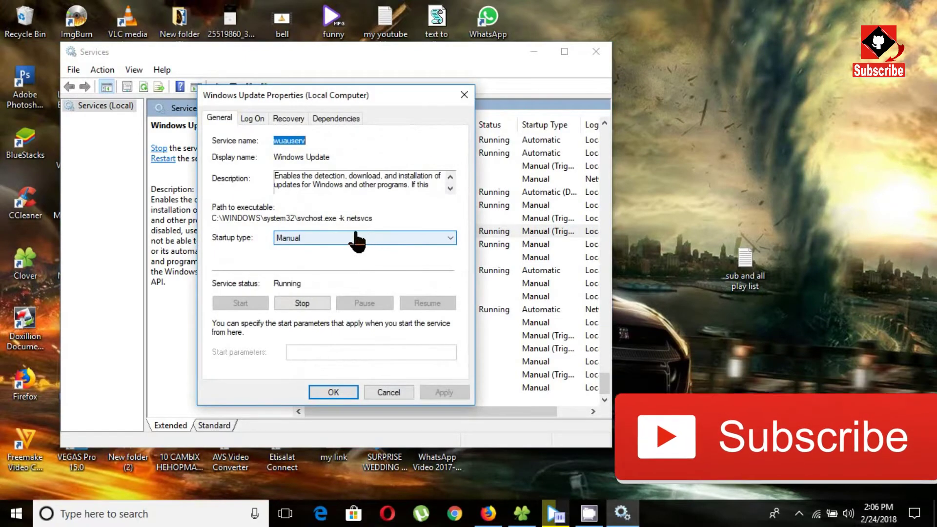
click(323, 244)
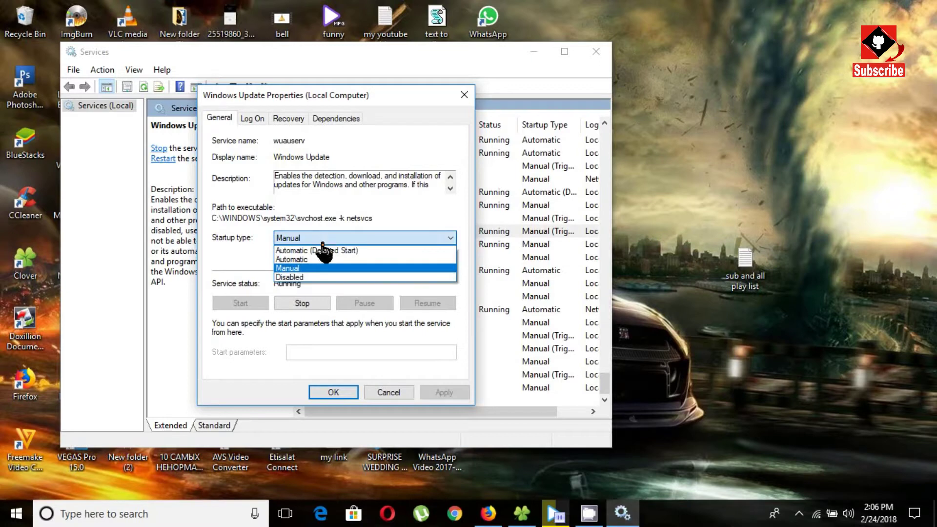
click(301, 278)
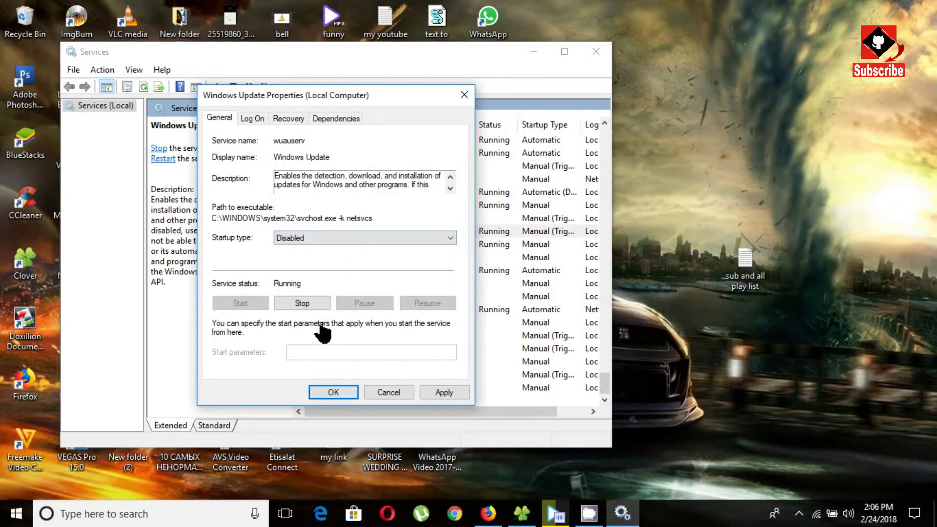
click(299, 306)
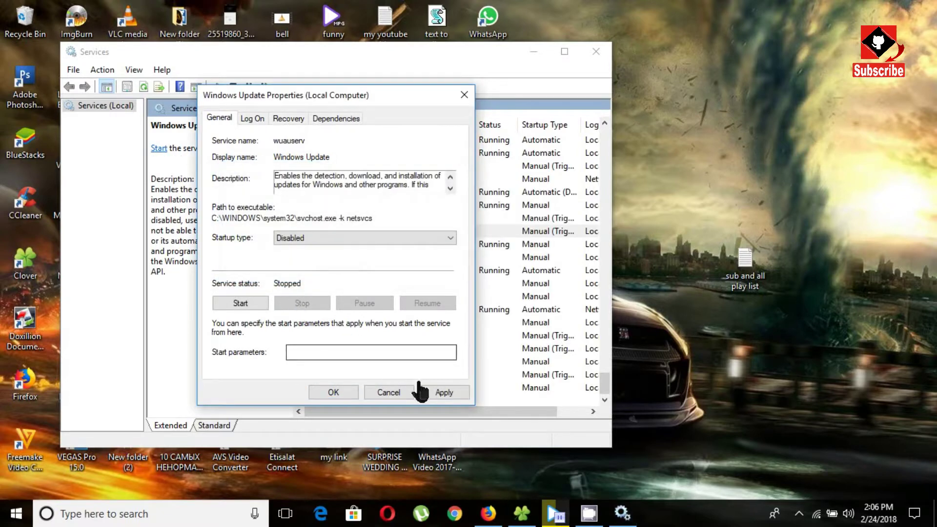
click(437, 394)
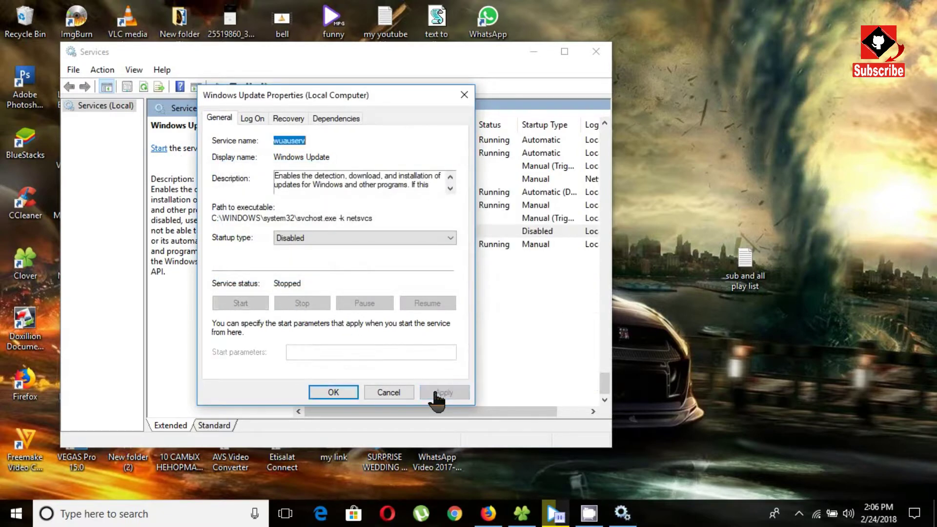
click(330, 393)
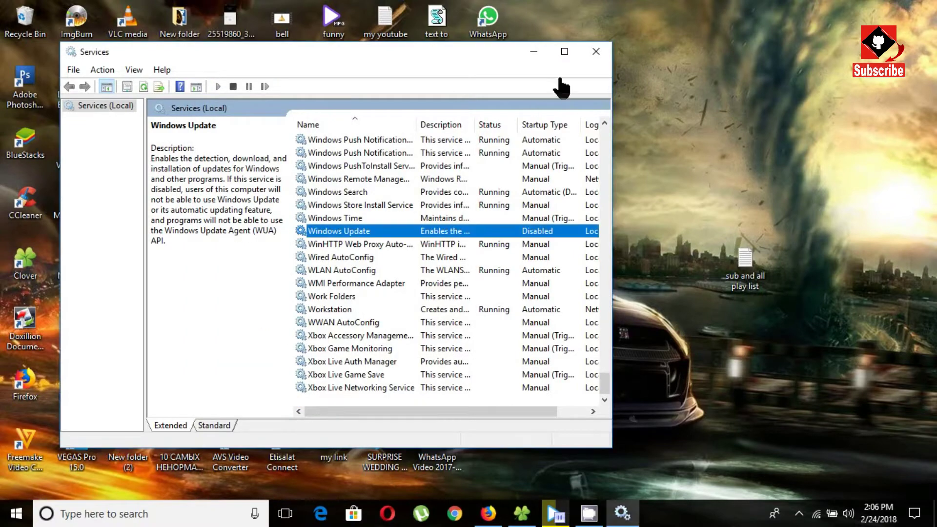
Step: Minimize Services and open the Windows Update settings page via a 'windows up' search
click(538, 51)
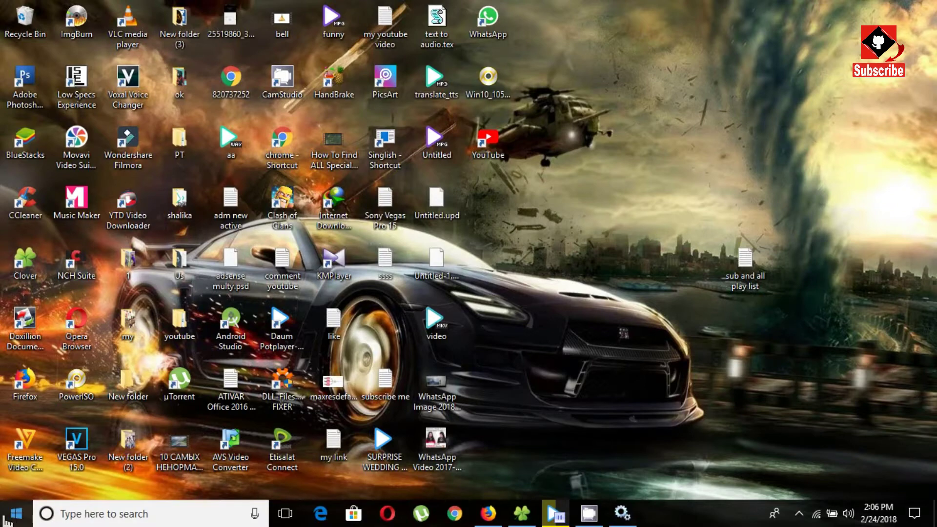
click(16, 513)
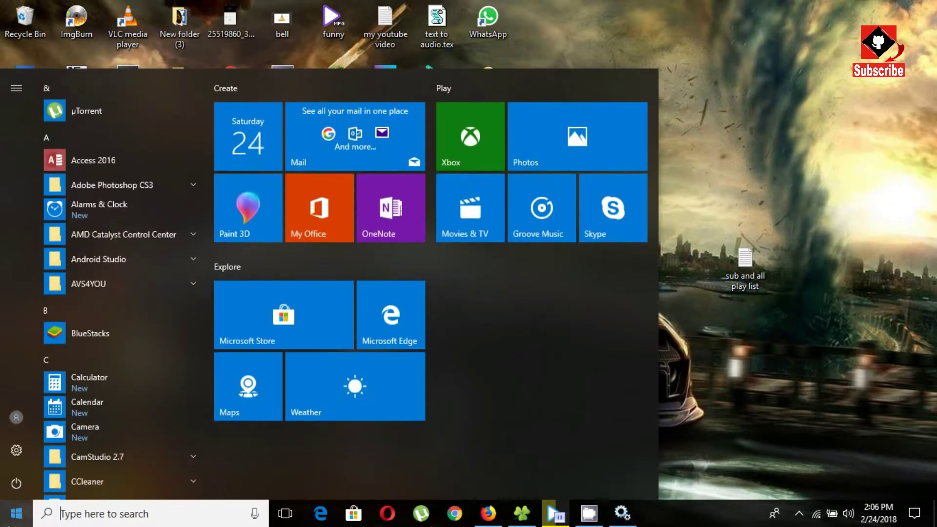
click(79, 522)
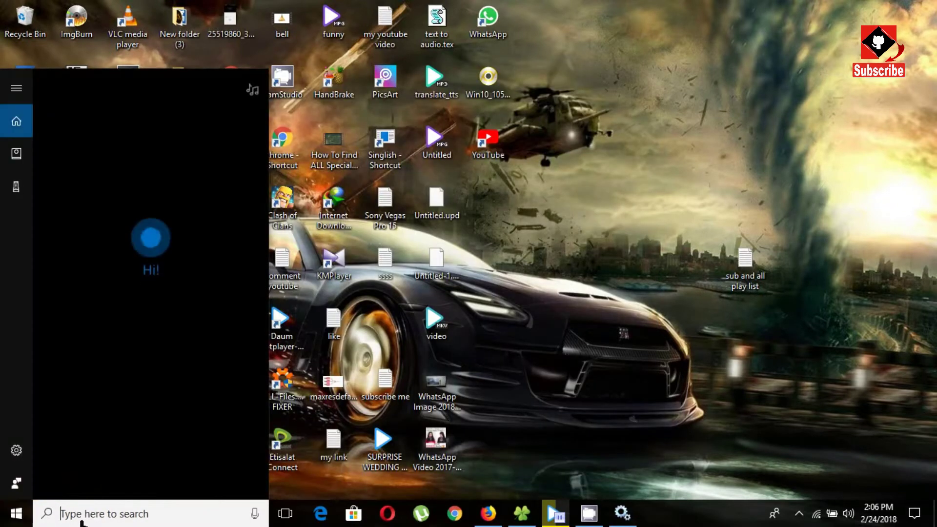
text(windo)
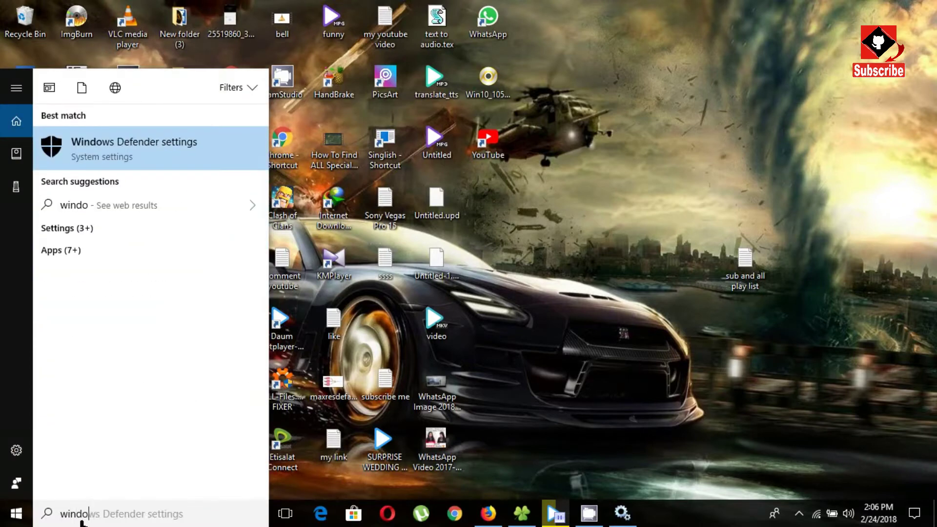
text(ws up)
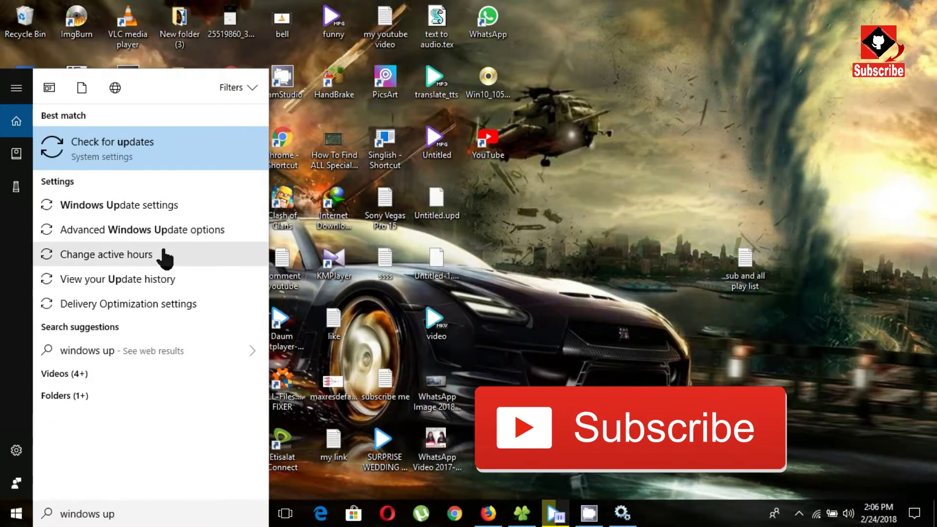
click(137, 159)
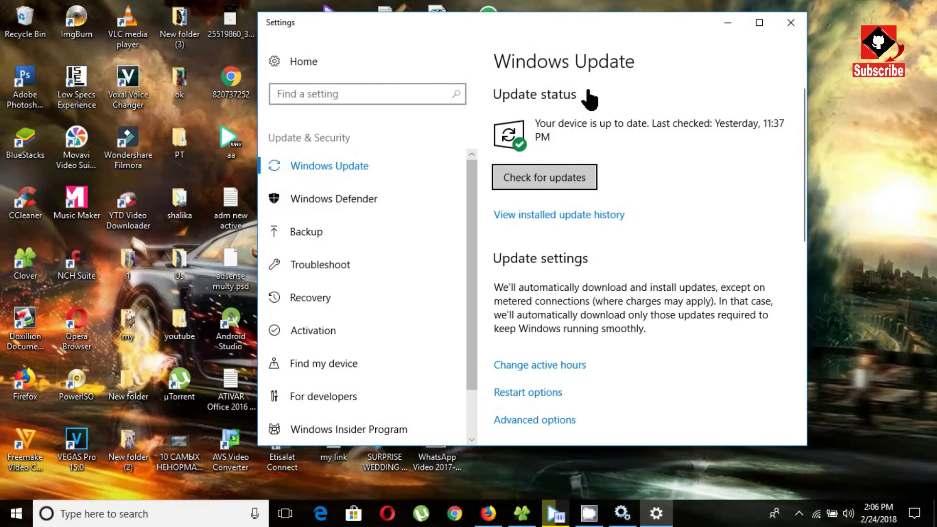
drag(597, 34, 455, 34)
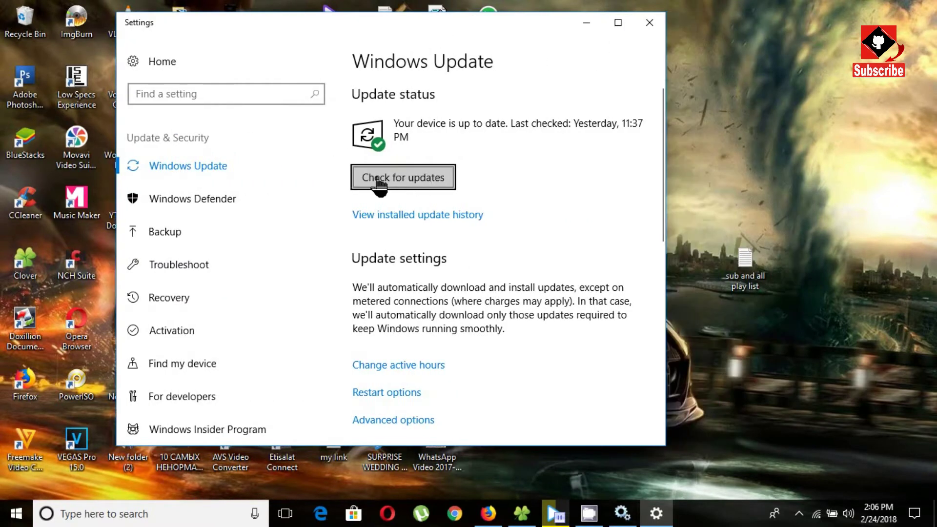
Step: Check for updates, confirm the 0x80070422 error, and close Settings
click(397, 179)
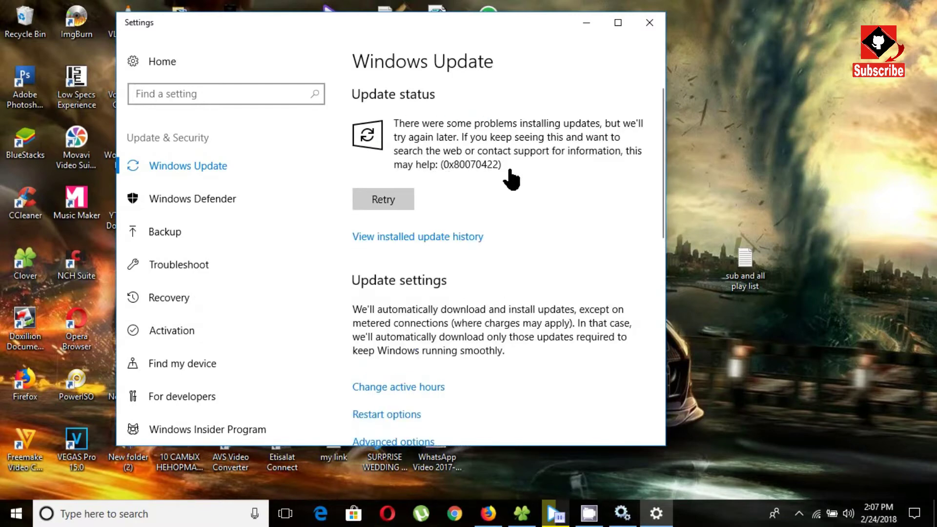
drag(501, 166, 369, 134)
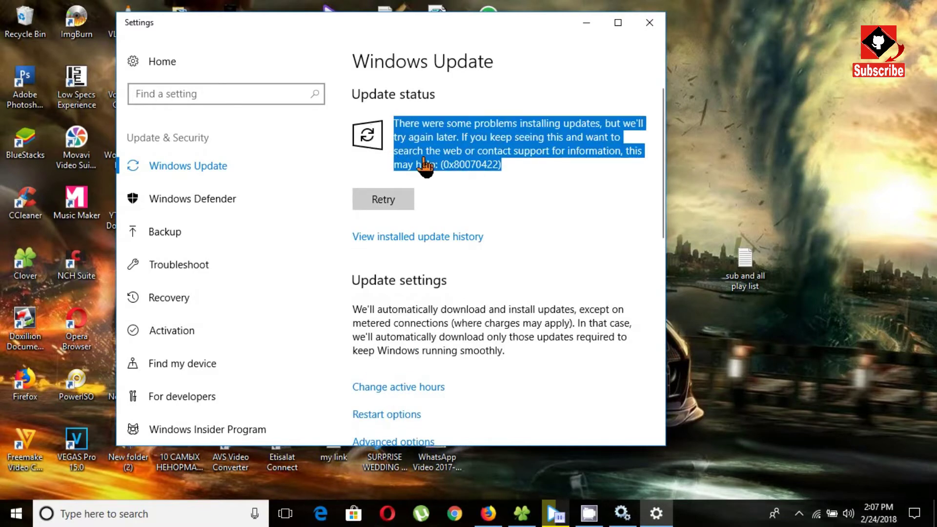
click(444, 162)
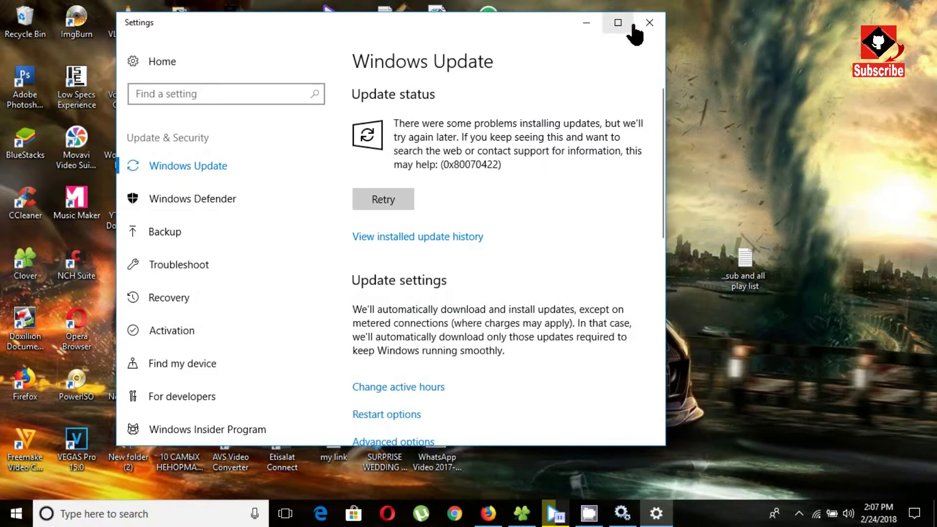
click(650, 22)
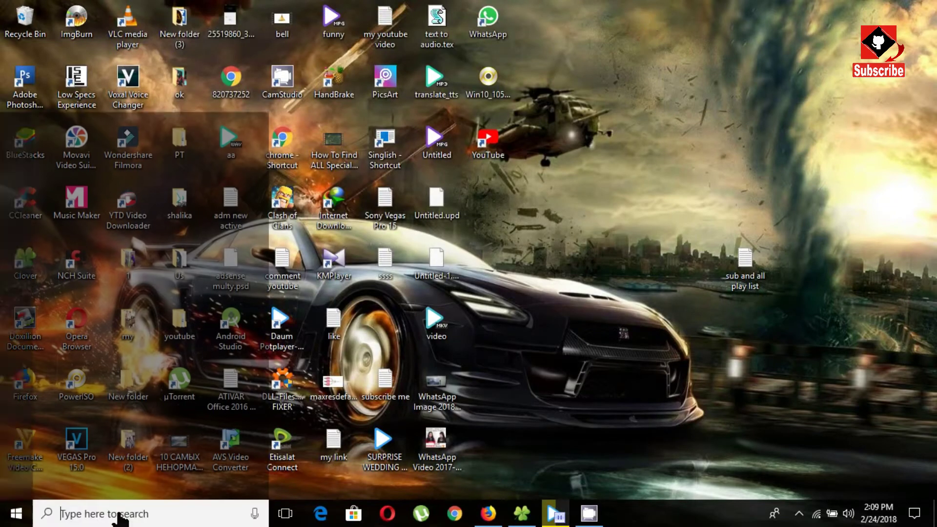
Step: Launch the Local Group Policy Editor by searching gpedit.msc
click(119, 514)
text(g)
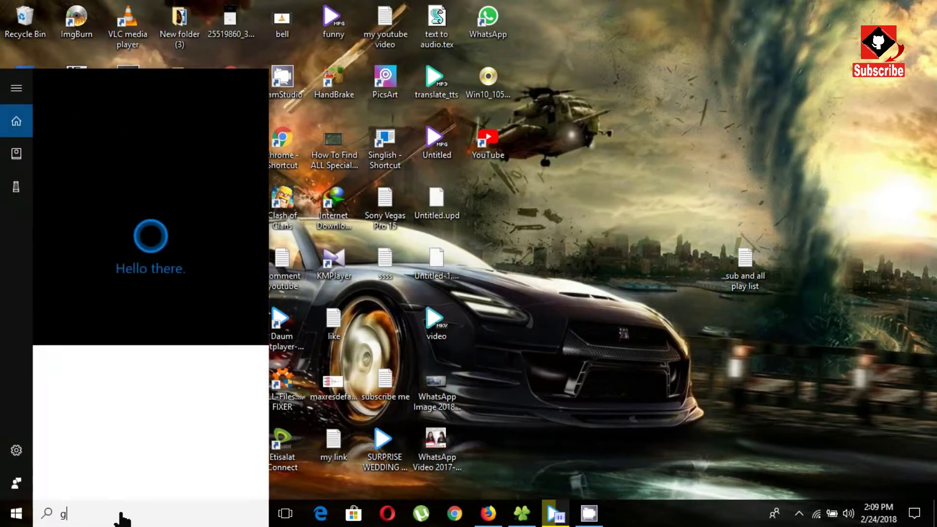
text(pedit)
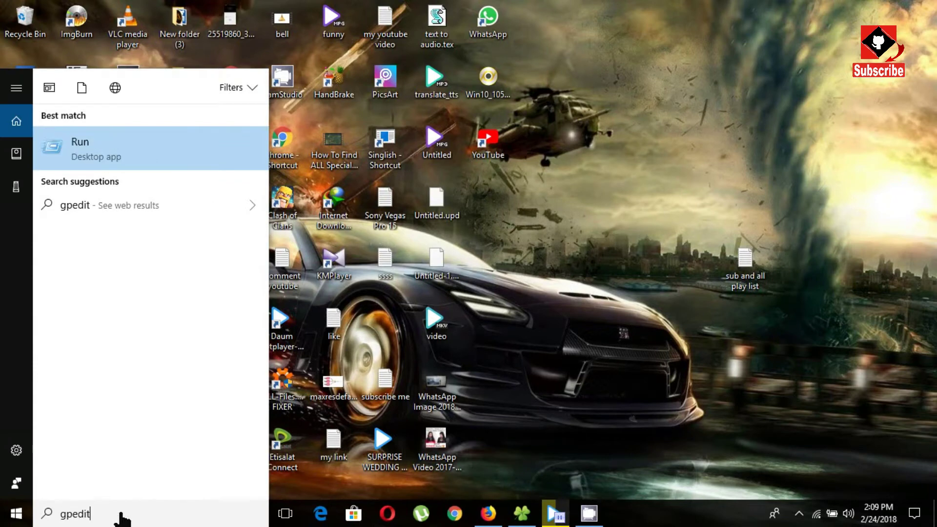
text(.msc)
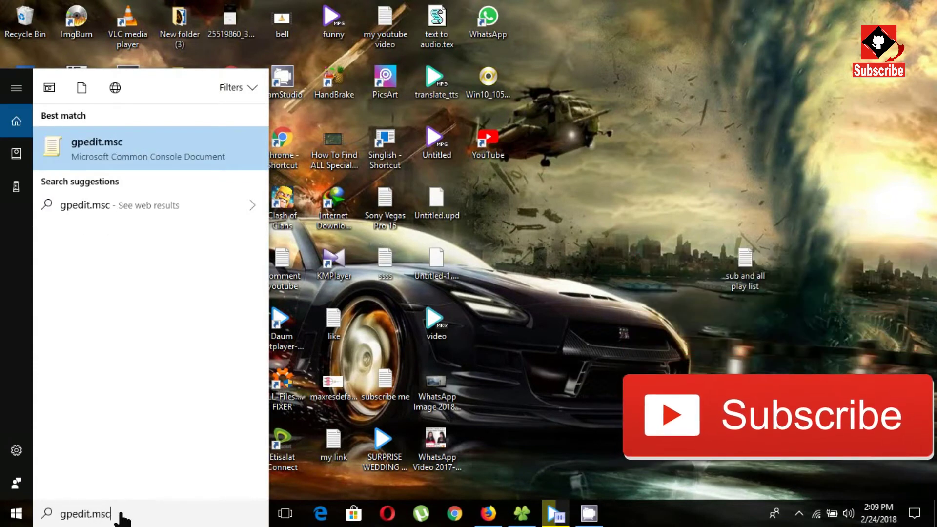
click(112, 163)
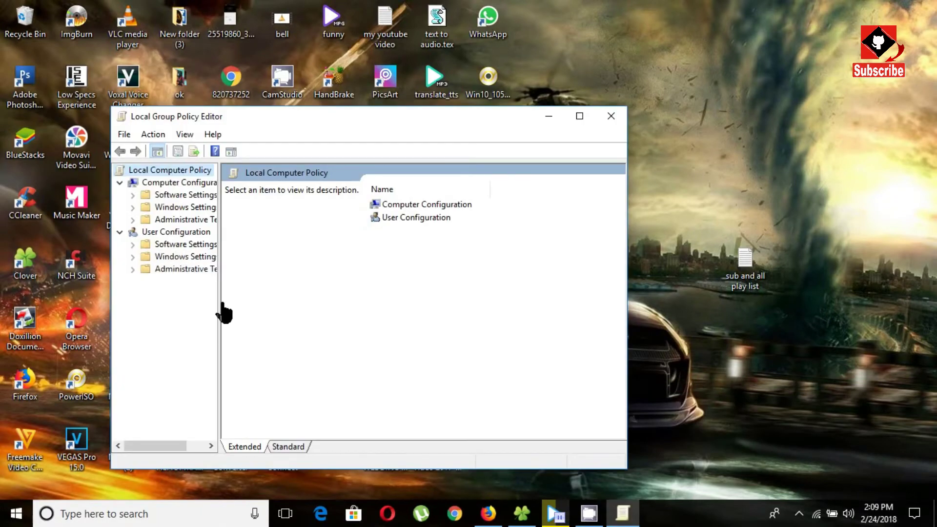
drag(222, 310, 292, 316)
Step: Navigate to Administrative Templates > Windows Components > Windows Update and widen the editor to show its settings
click(177, 220)
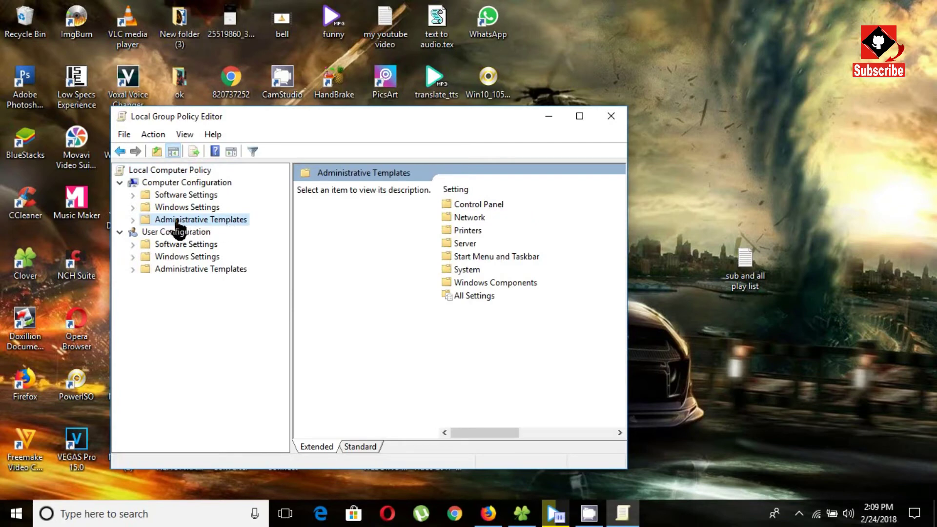
click(133, 220)
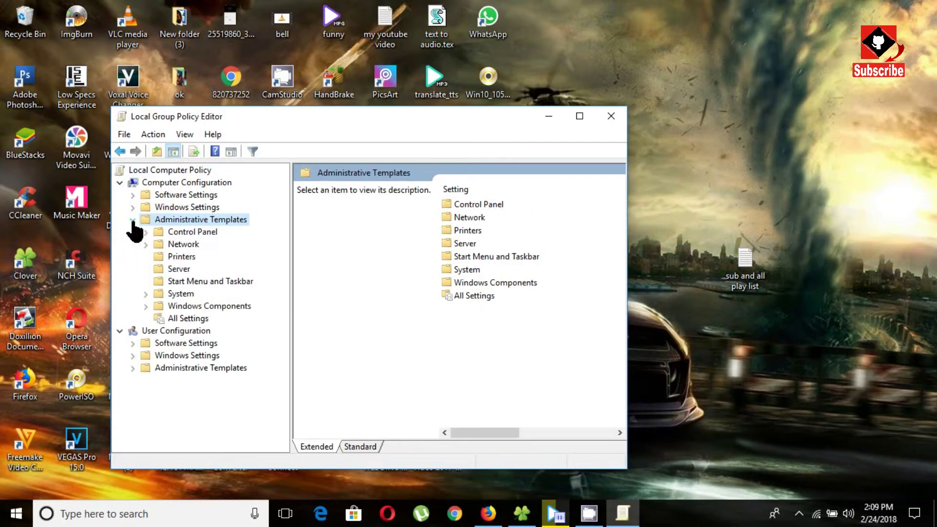
click(183, 307)
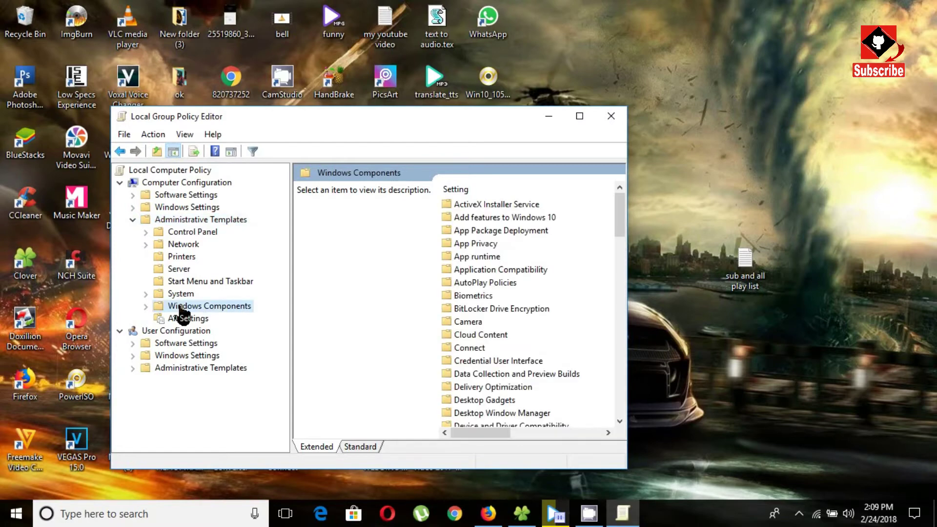
click(146, 306)
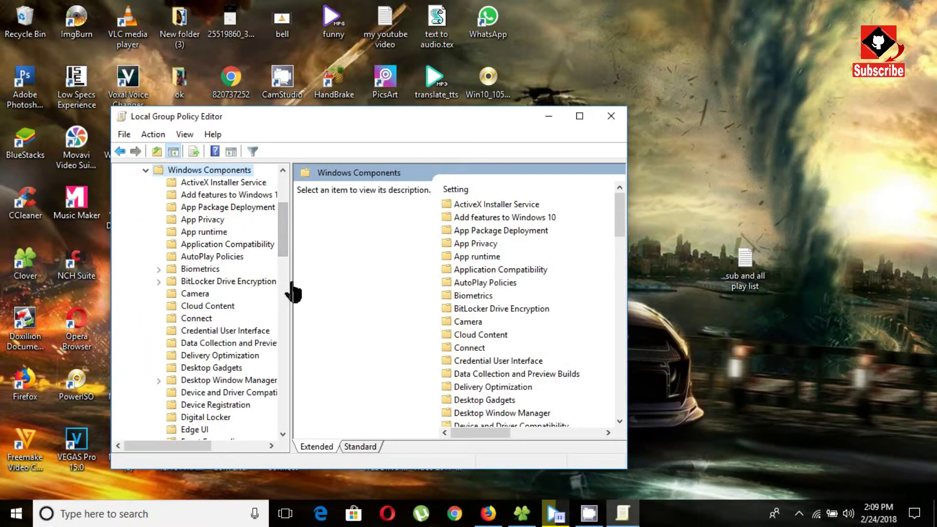
drag(290, 284, 314, 282)
drag(306, 224, 294, 393)
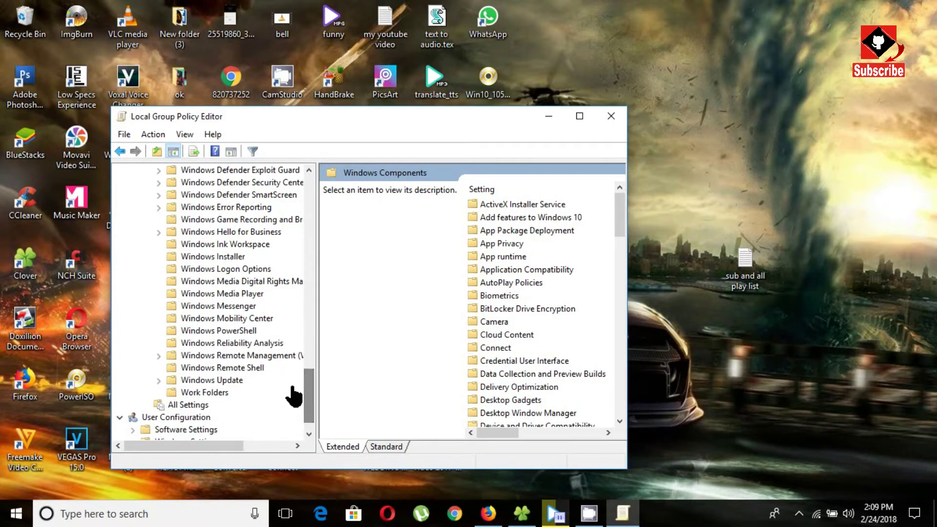
click(189, 382)
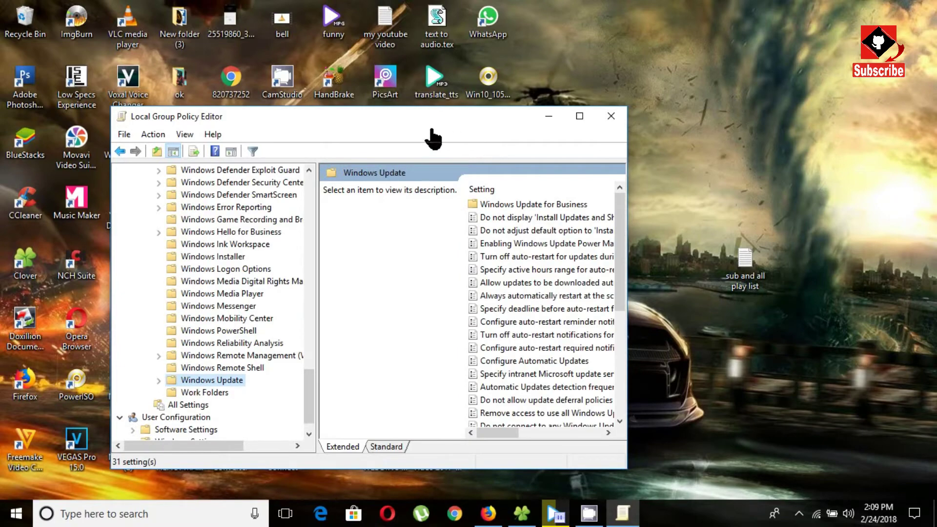
drag(450, 124, 422, 121)
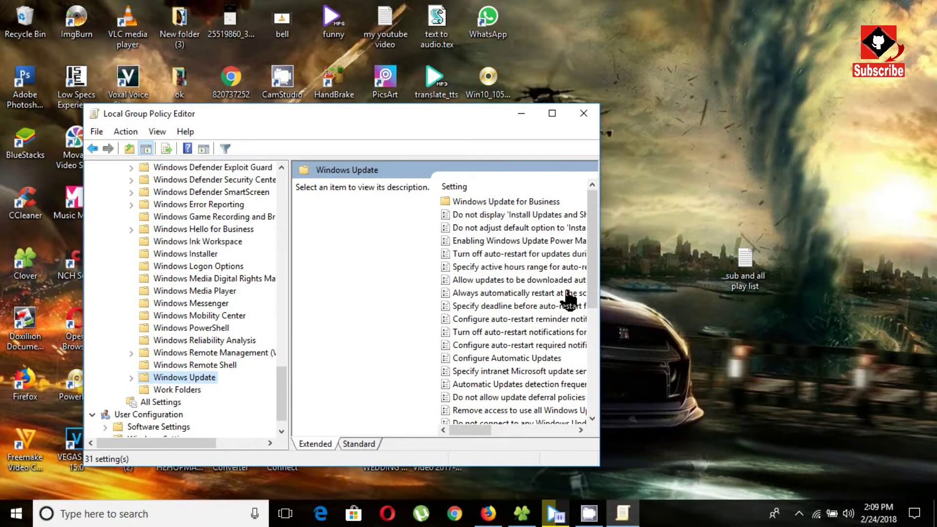
drag(599, 315, 704, 319)
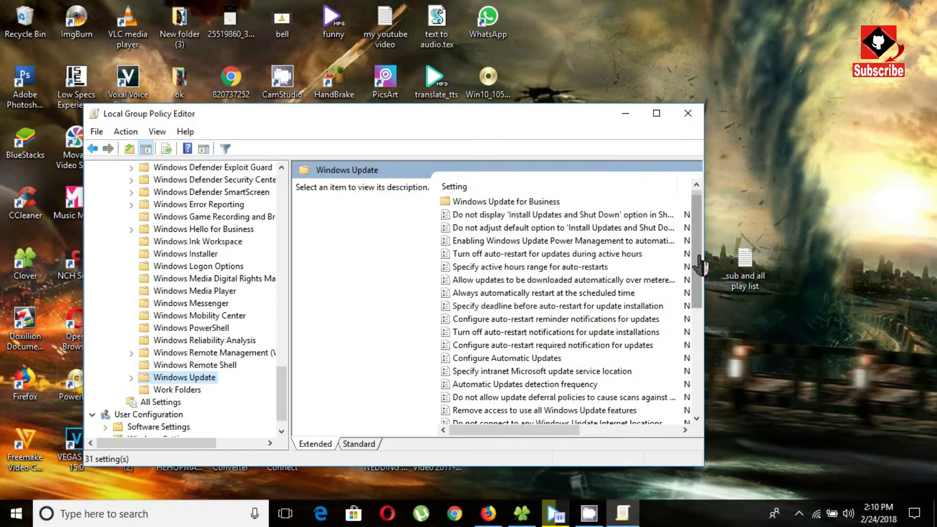
drag(700, 264, 699, 278)
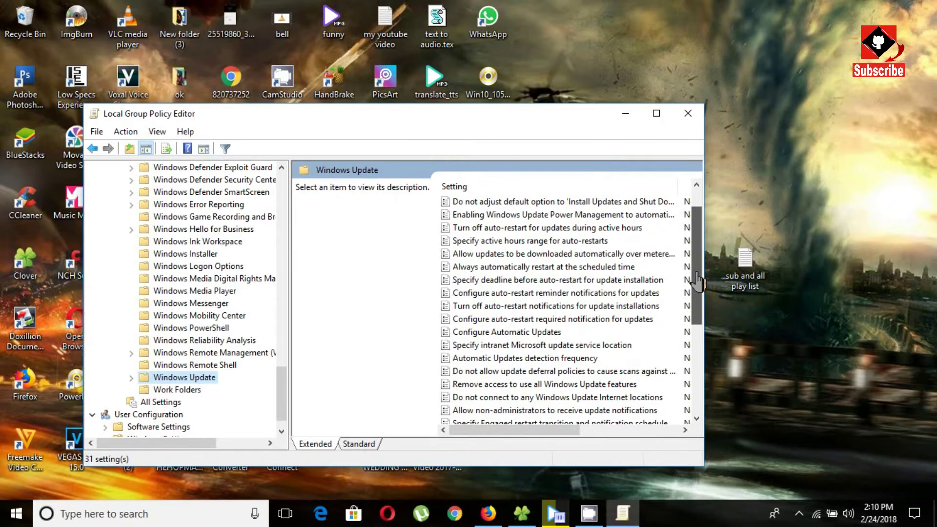
Step: Enable Configure Automatic Updates with '2 - Notify for download and auto install' and apply
click(515, 333)
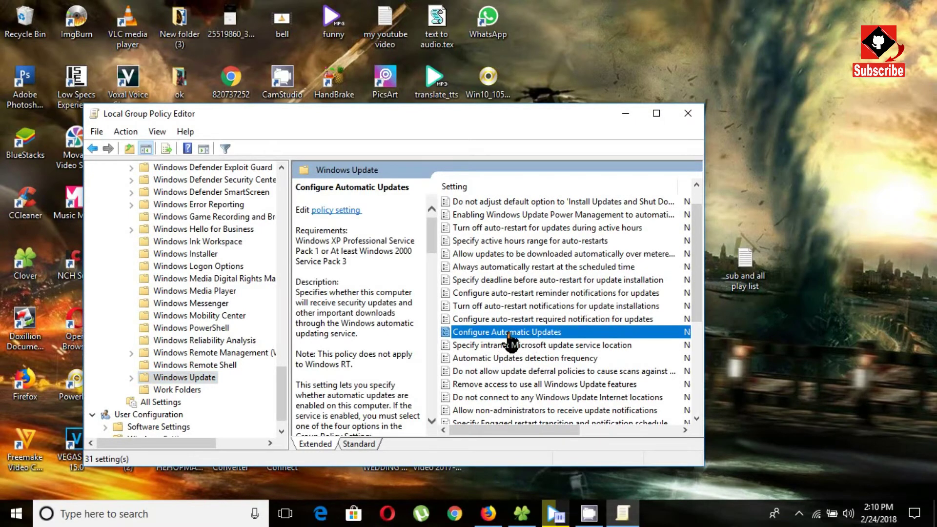
double_click(536, 332)
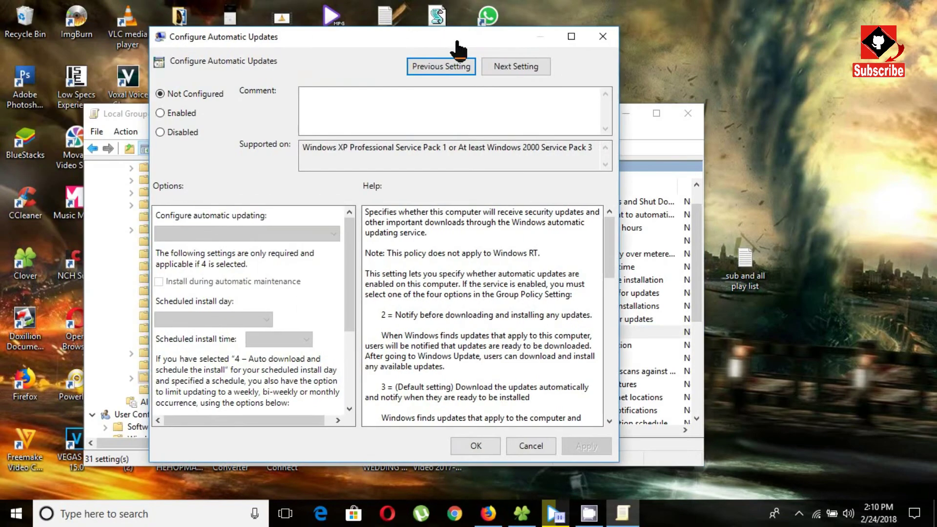
drag(457, 42, 460, 36)
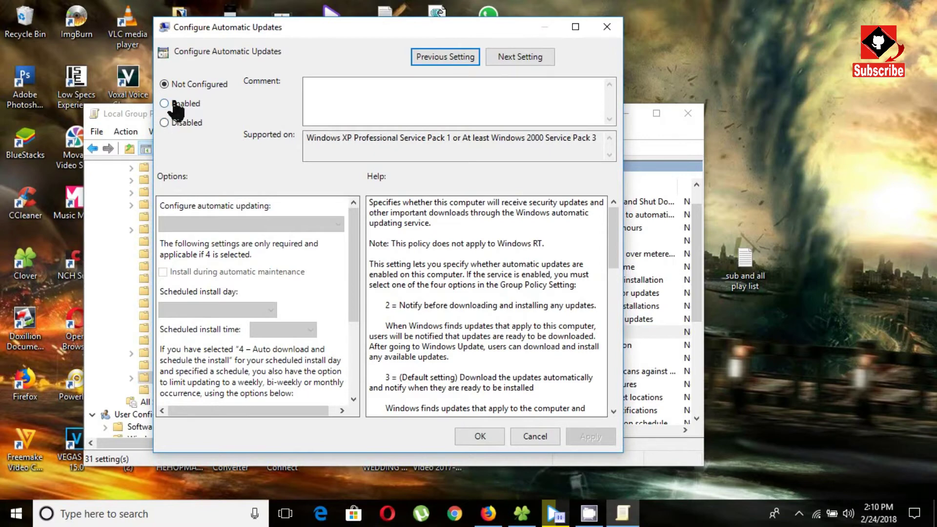
click(165, 104)
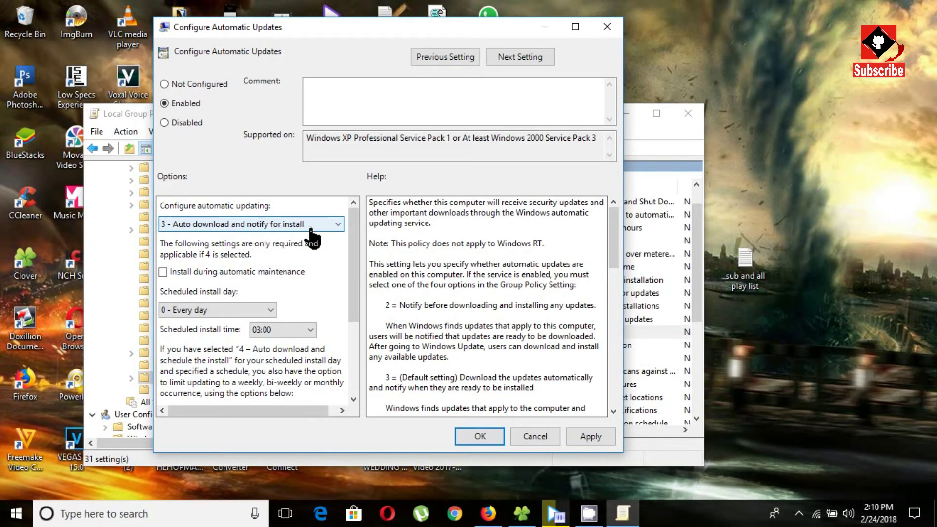
click(239, 224)
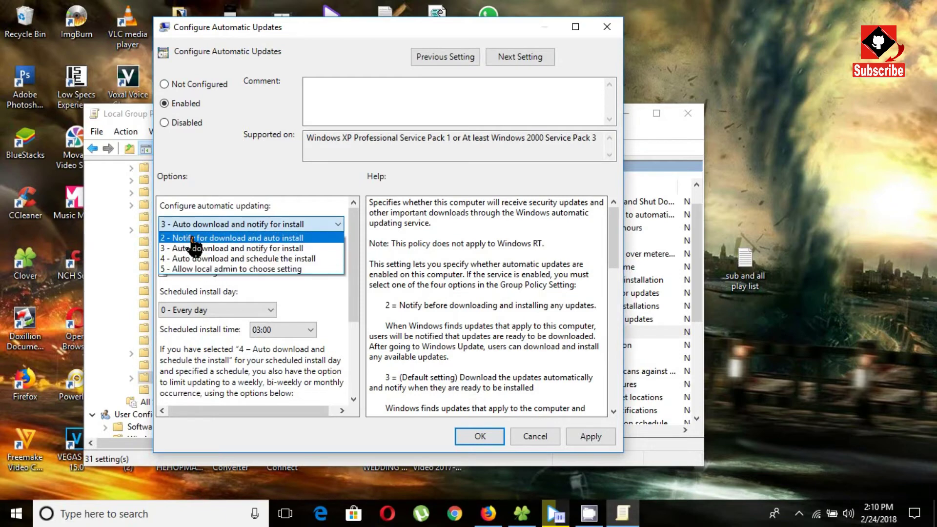
click(225, 238)
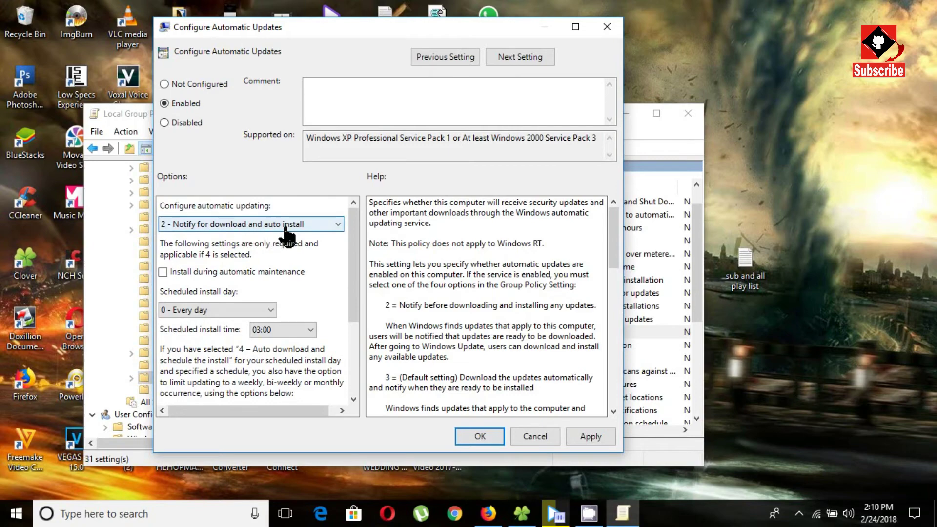
click(577, 440)
click(594, 439)
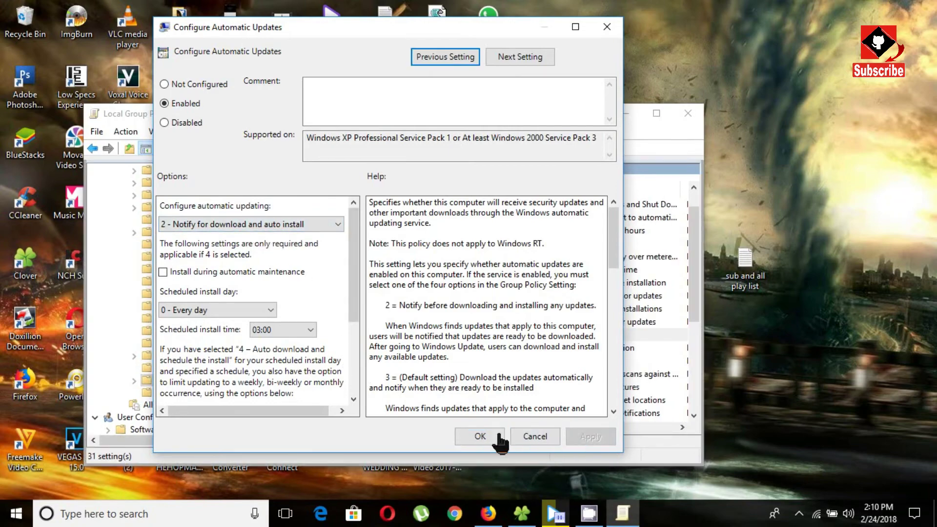
click(480, 437)
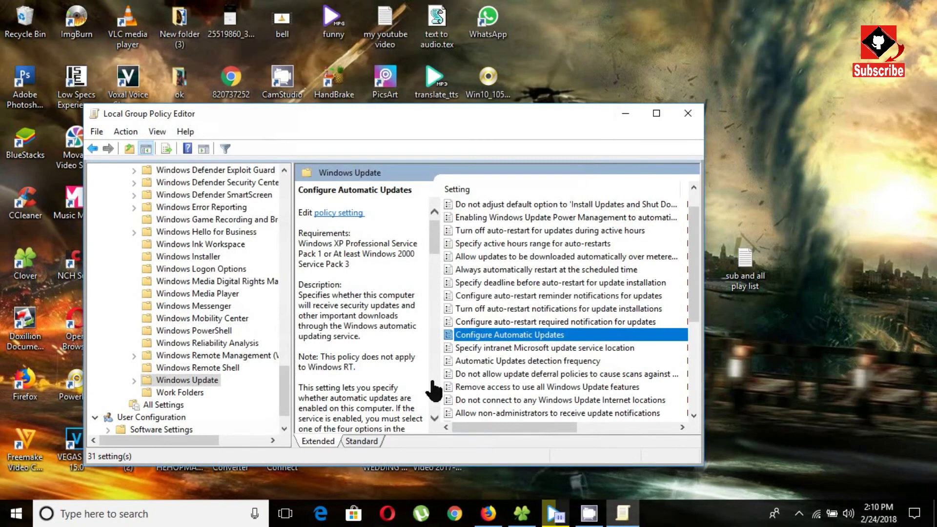